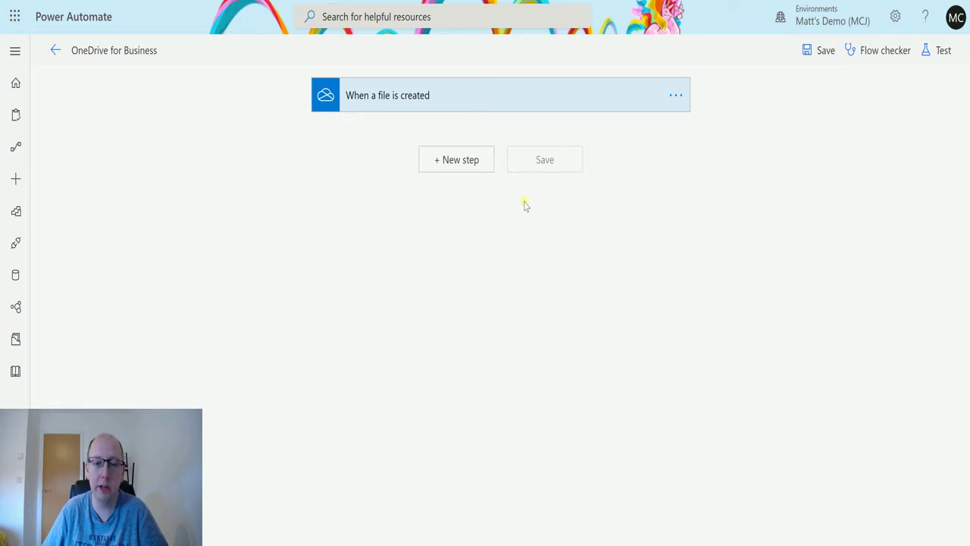
Add a new step, search 'onedrive', and list the OneDrive for Business actions down to Move or rename a file
click(429, 165)
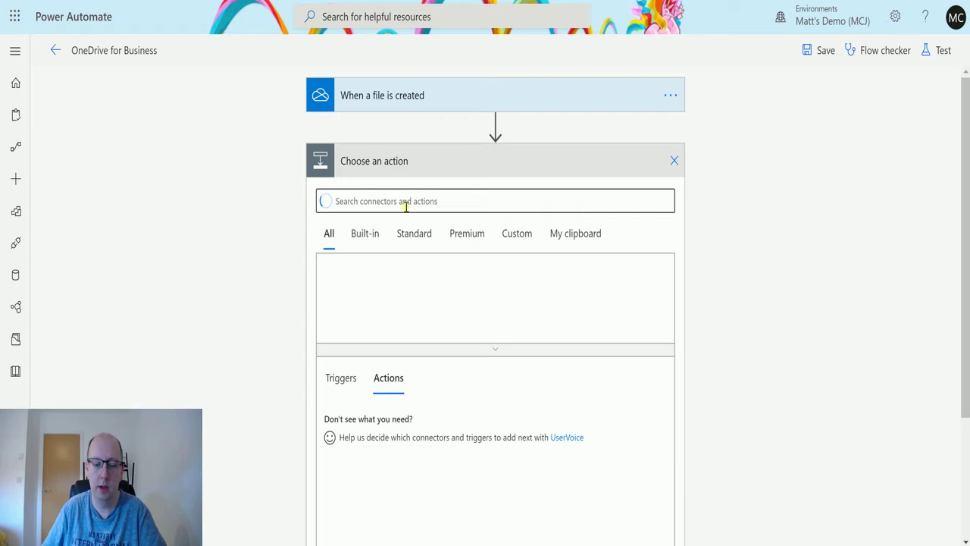
text(onedrive)
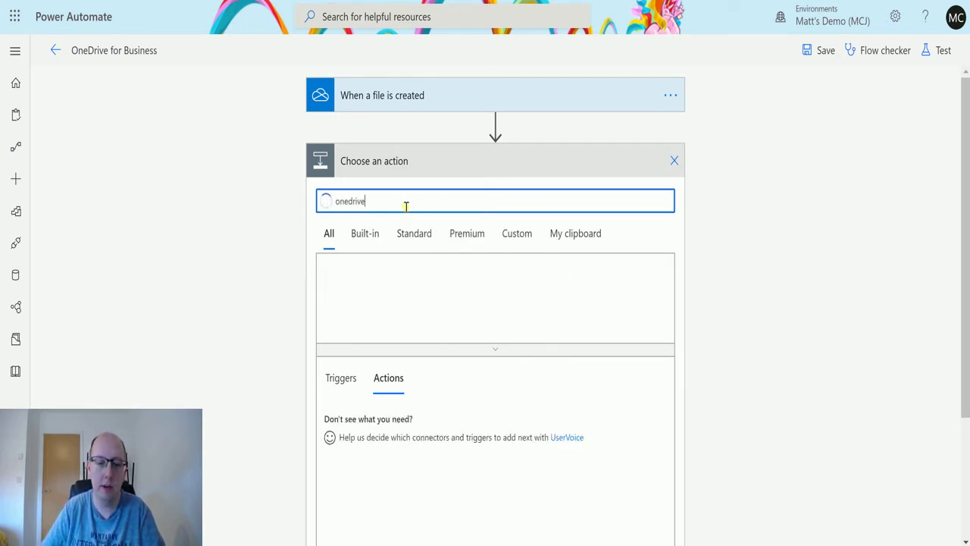
click(354, 283)
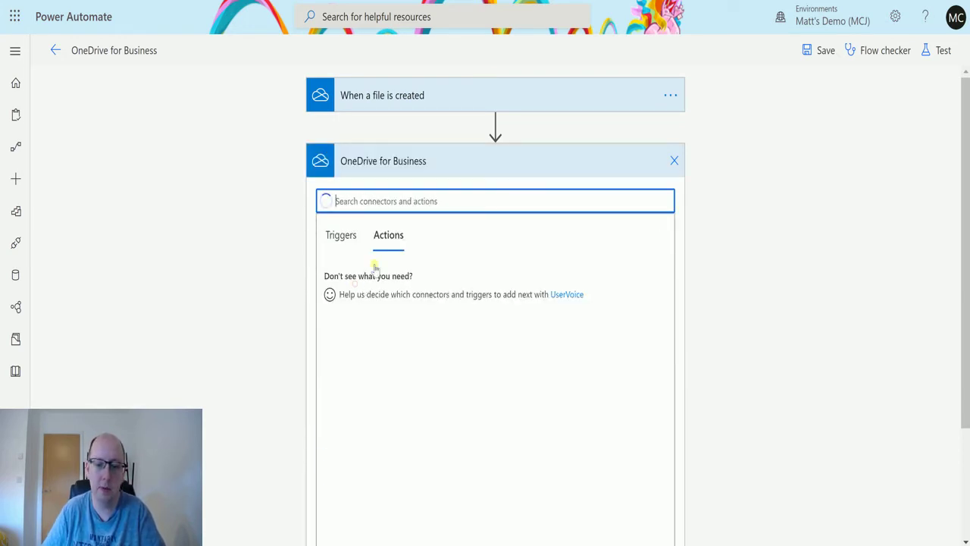
scroll(472, 300, down, 2)
scroll(470, 311, down, 4)
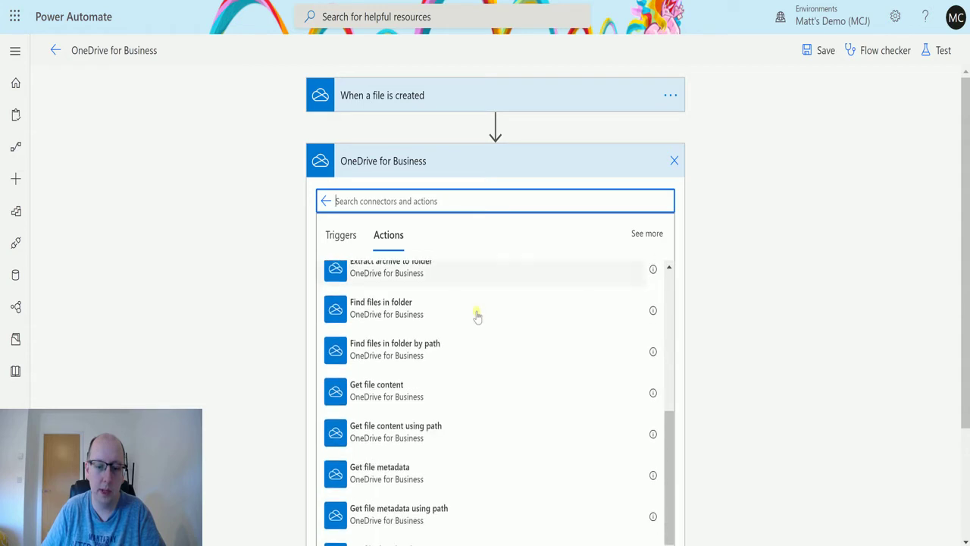
scroll(515, 329, down, 5)
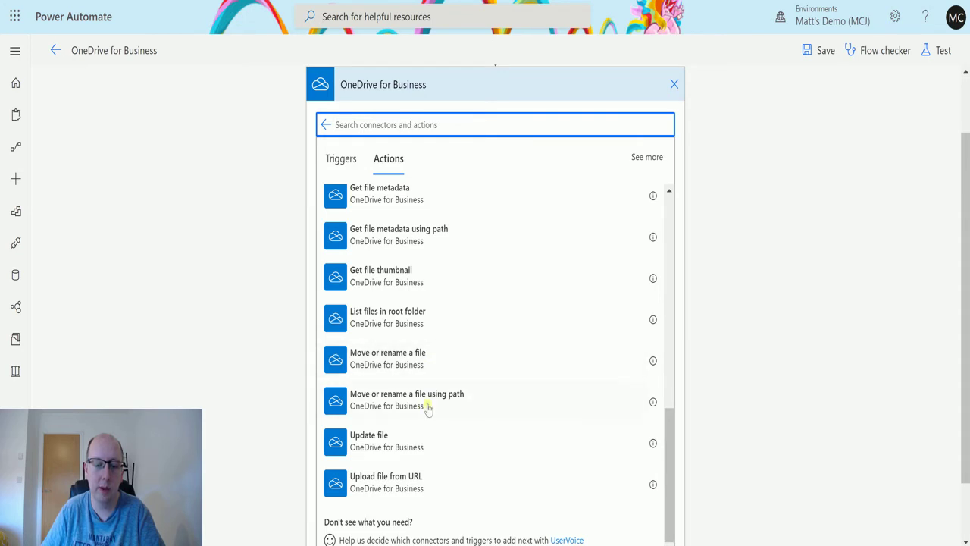
Add a Move or rename a file action and pick /PowerAutomate/badger1.jpg as its File
click(427, 365)
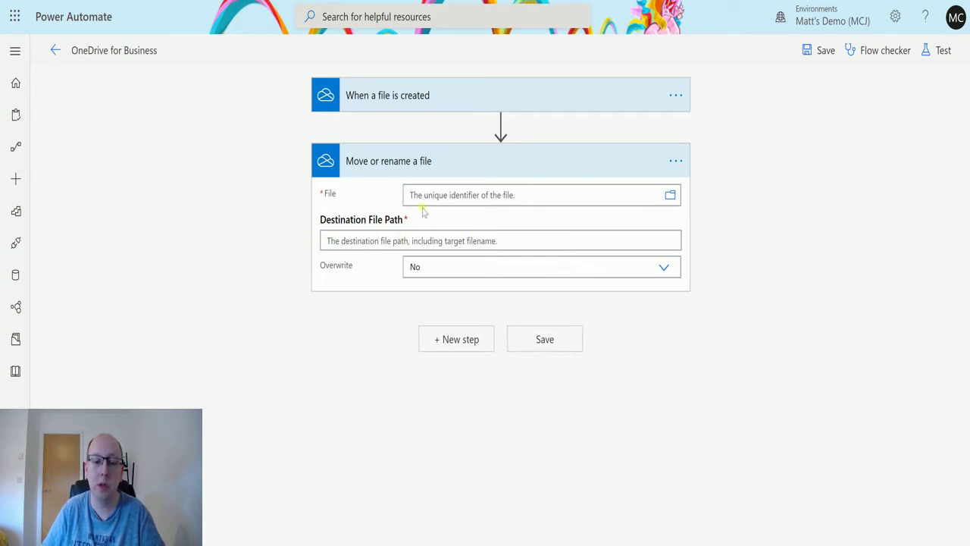
click(671, 196)
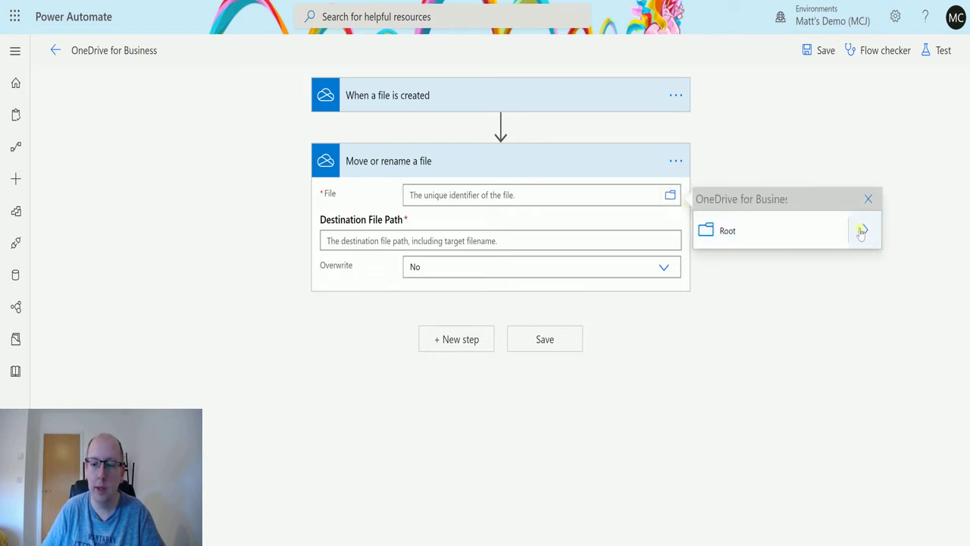
click(863, 231)
scroll(808, 281, down, 1)
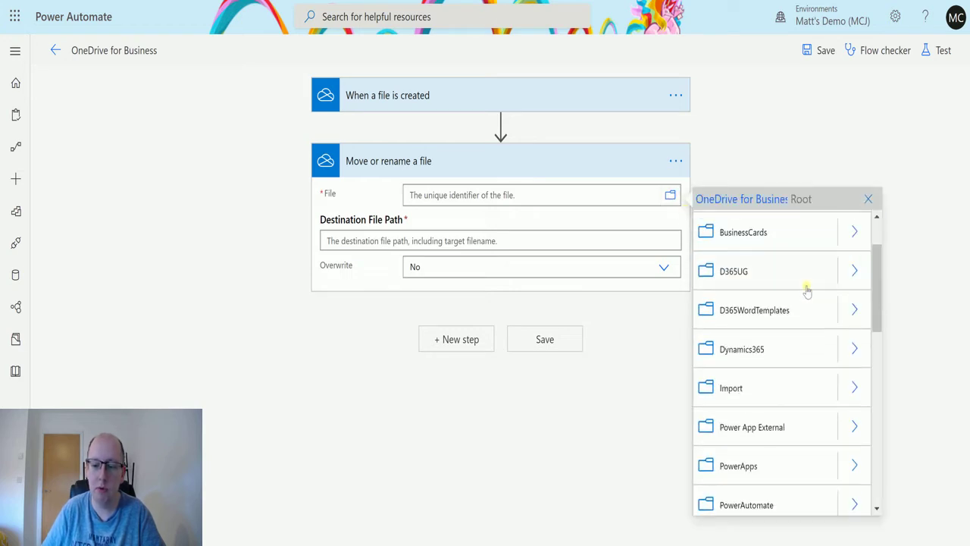
scroll(807, 292, down, 3)
click(848, 353)
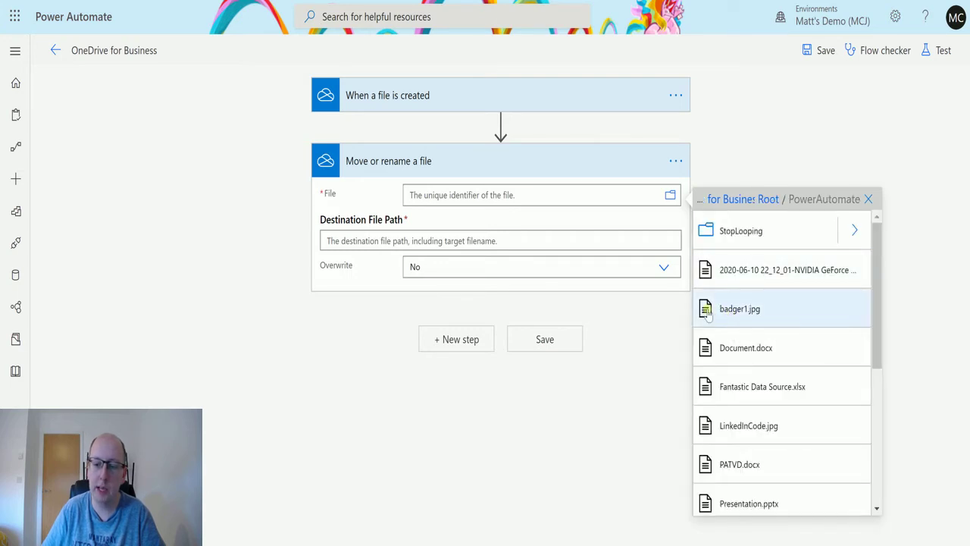
click(752, 311)
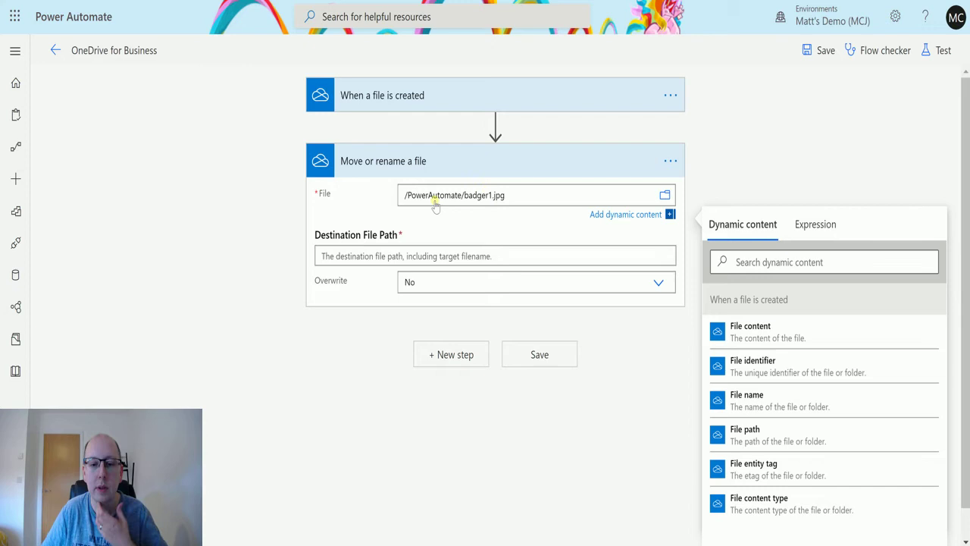
Enter destination path /PowerAutomate/StopLooping/badger1.jpg and set Overwrite to Yes
click(427, 267)
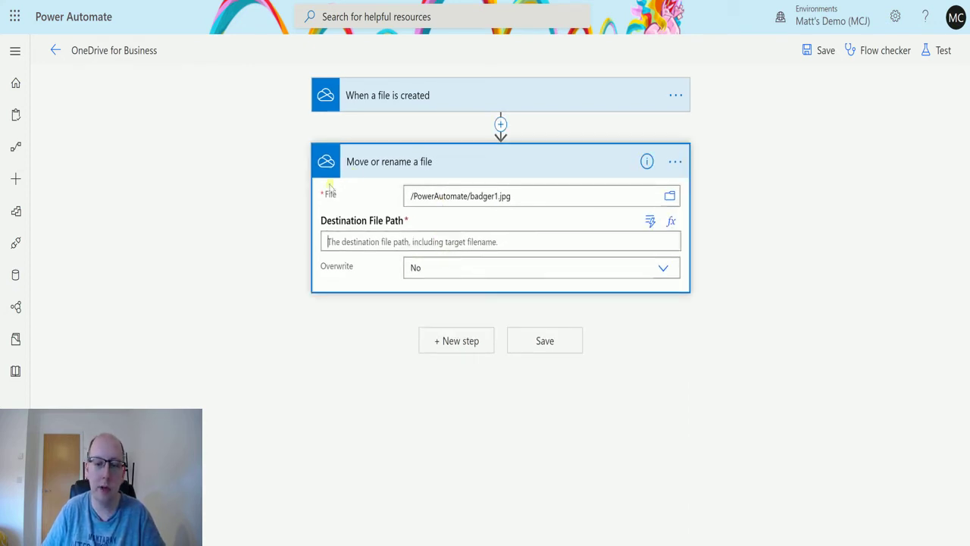
click(330, 244)
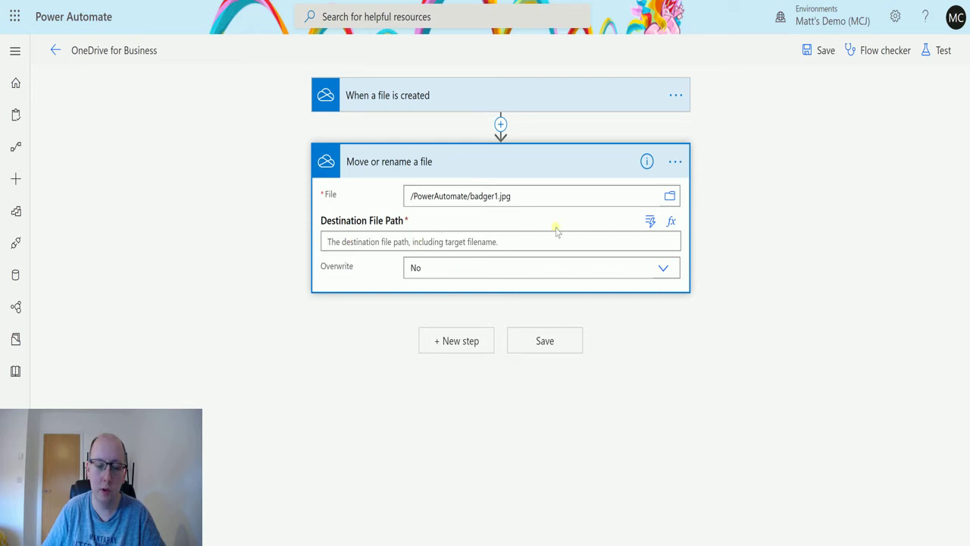
text(/)
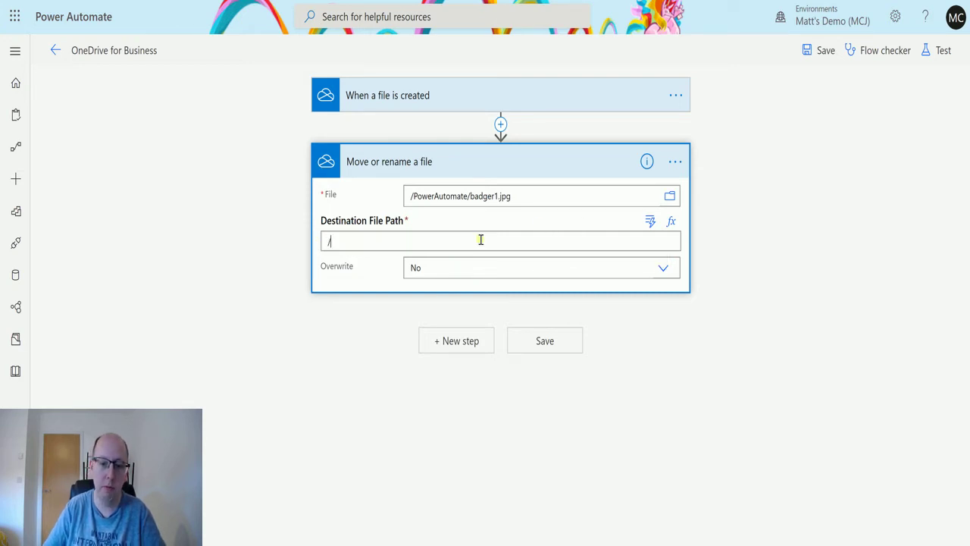
text(PowerAutomate/StopLooping/badger1.jpg)
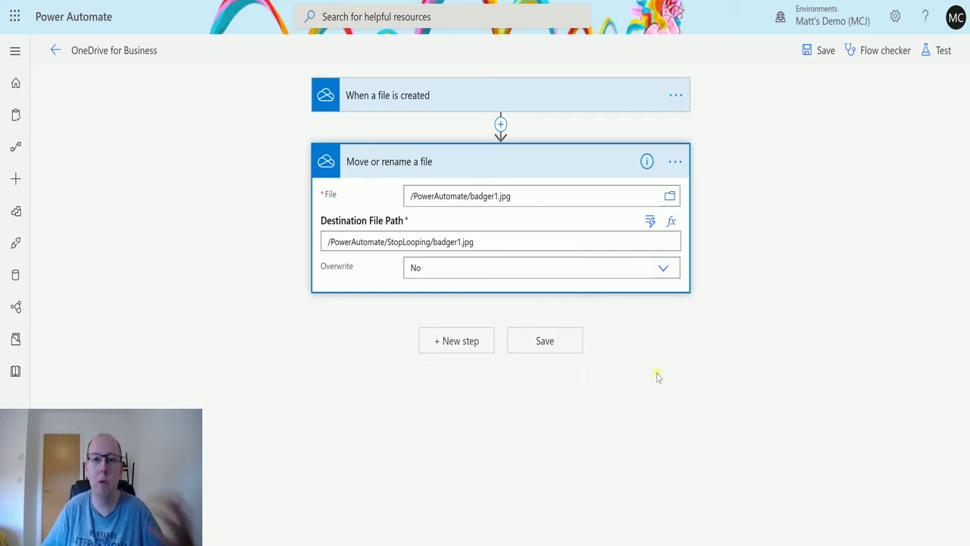
click(662, 269)
click(602, 305)
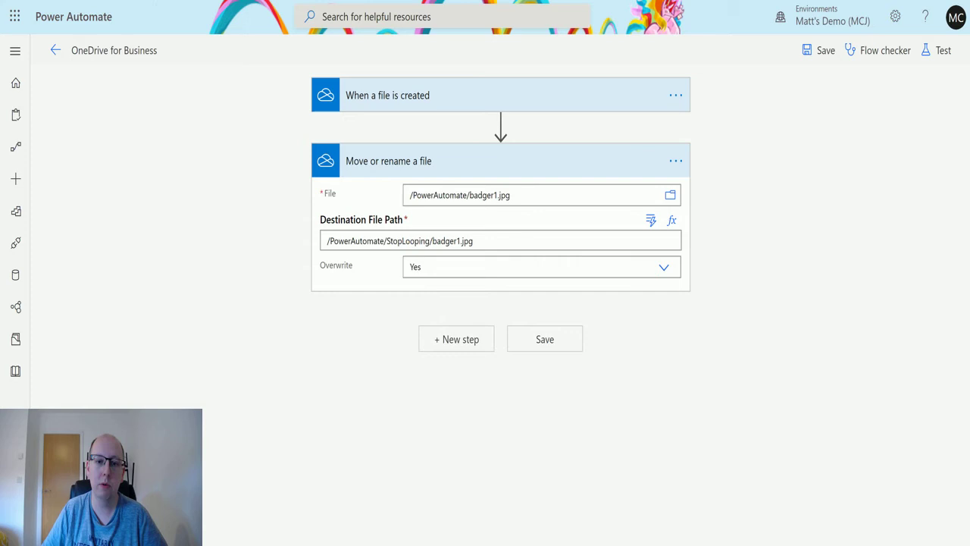
key(alt+Tab)
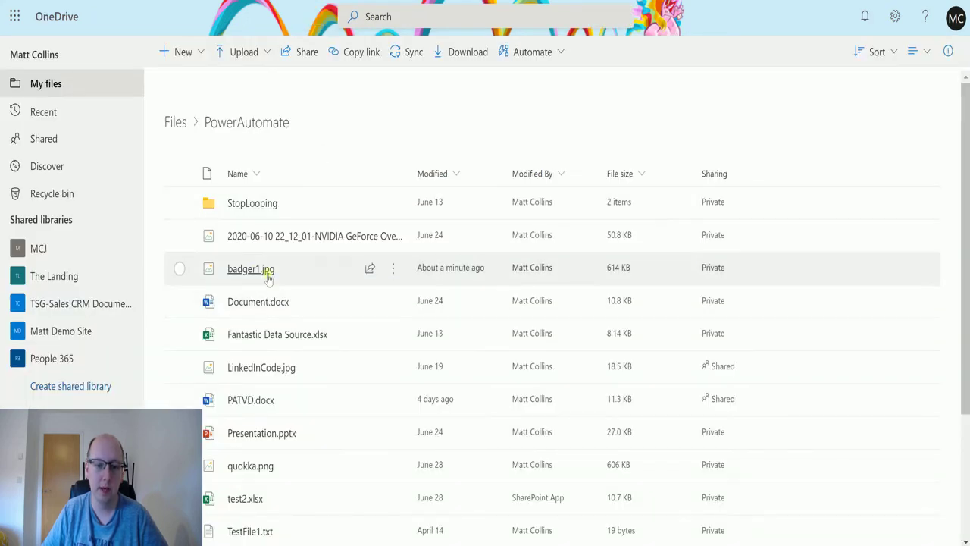
click(251, 270)
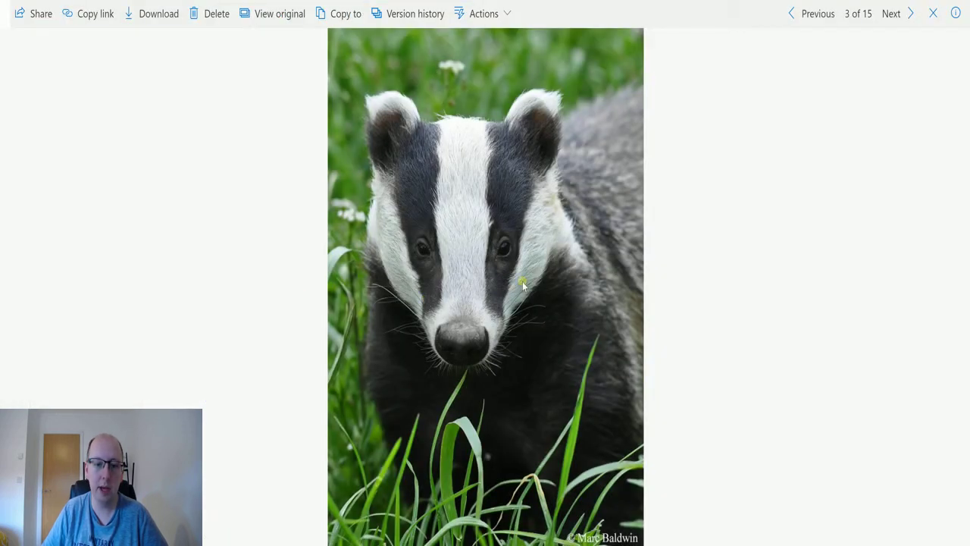
click(933, 13)
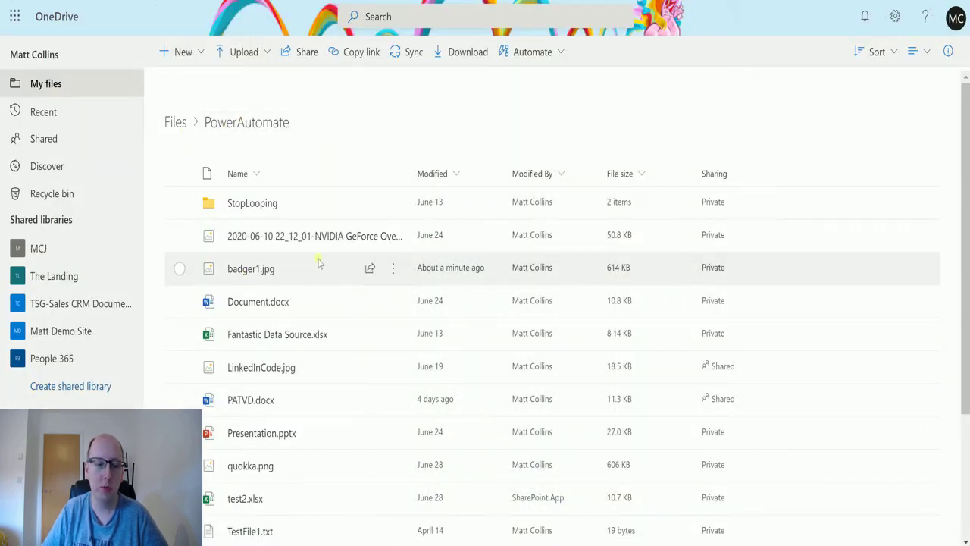
click(252, 204)
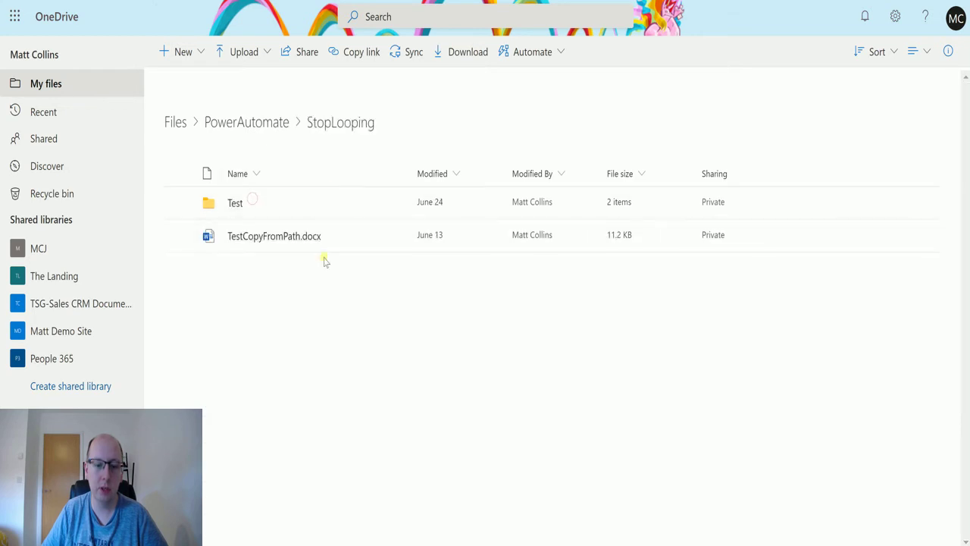
click(271, 123)
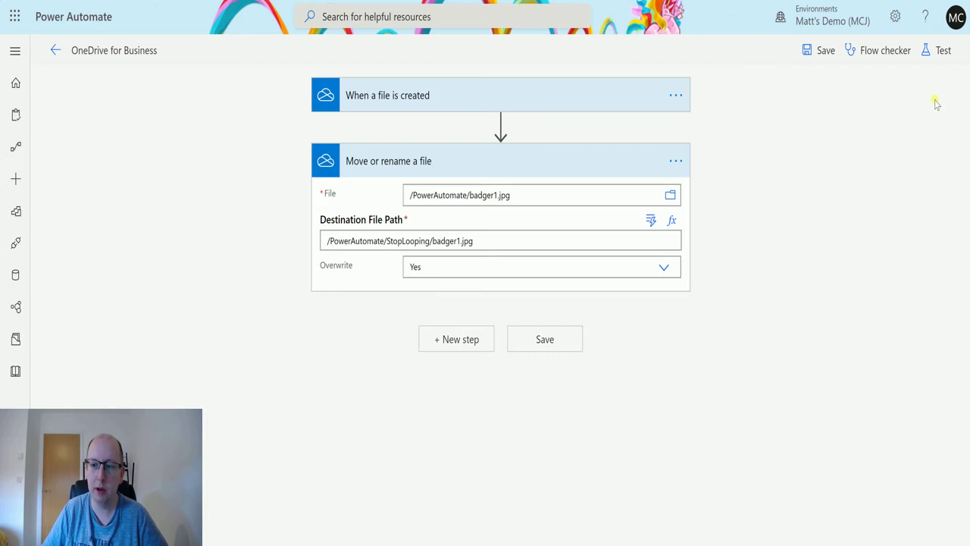
Save and test the flow using data from a previous succeeded run
click(938, 58)
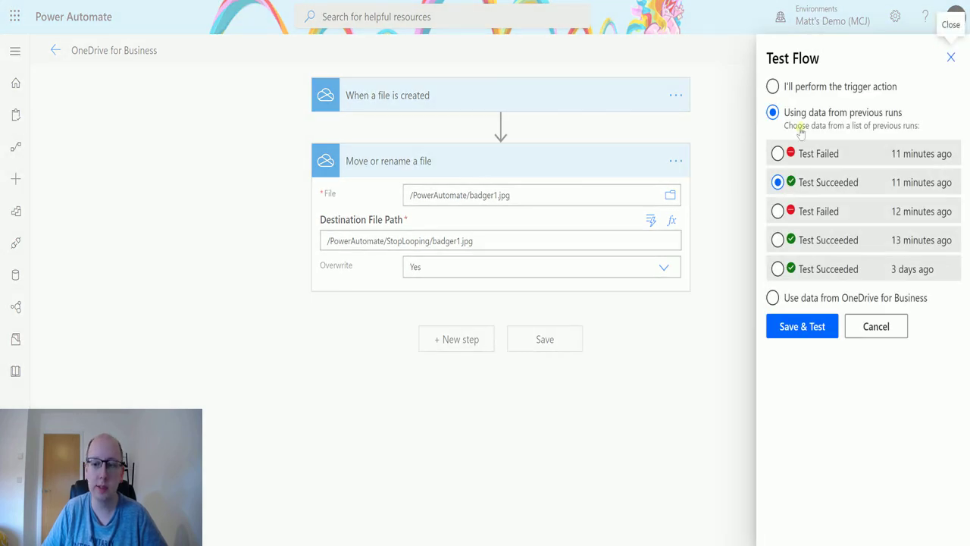
click(797, 326)
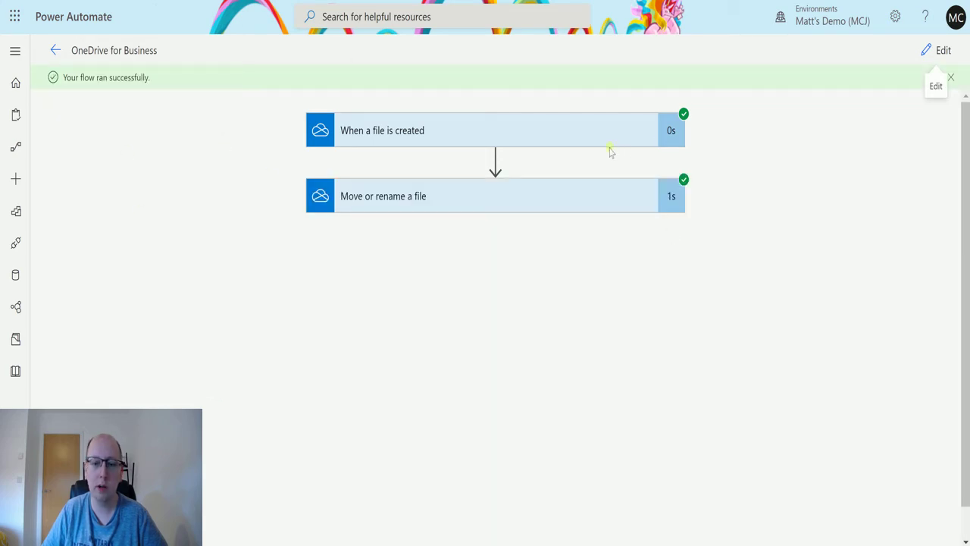
Review the move step's run inputs and outputs: badger1.jpg moved into StopLooping, Overwrite True
click(576, 187)
scroll(500, 223, down, 1)
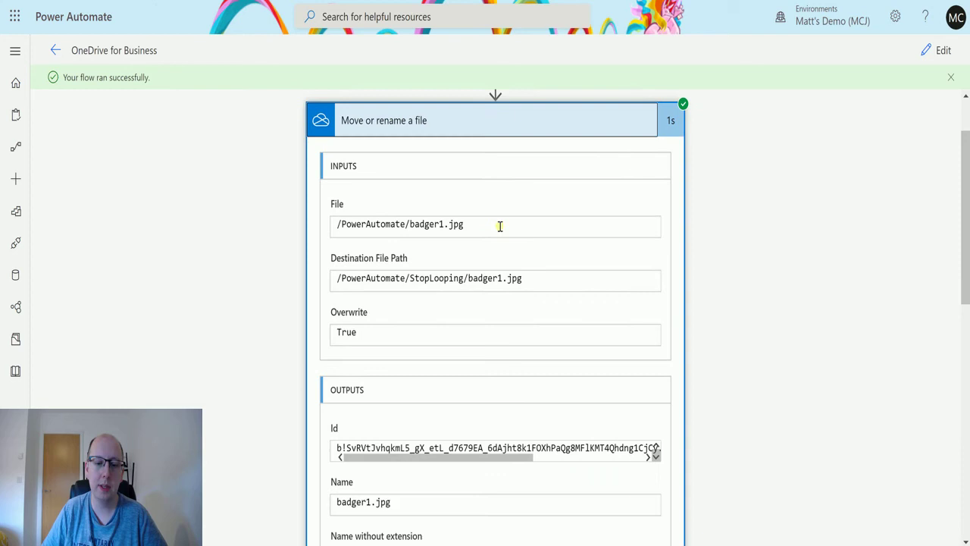
scroll(485, 185, down, 4)
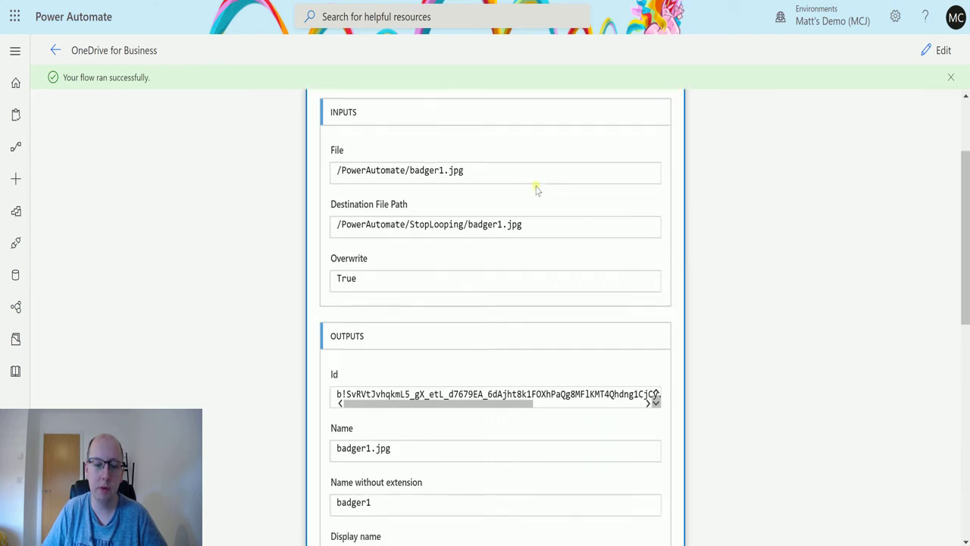
scroll(530, 315, down, 2)
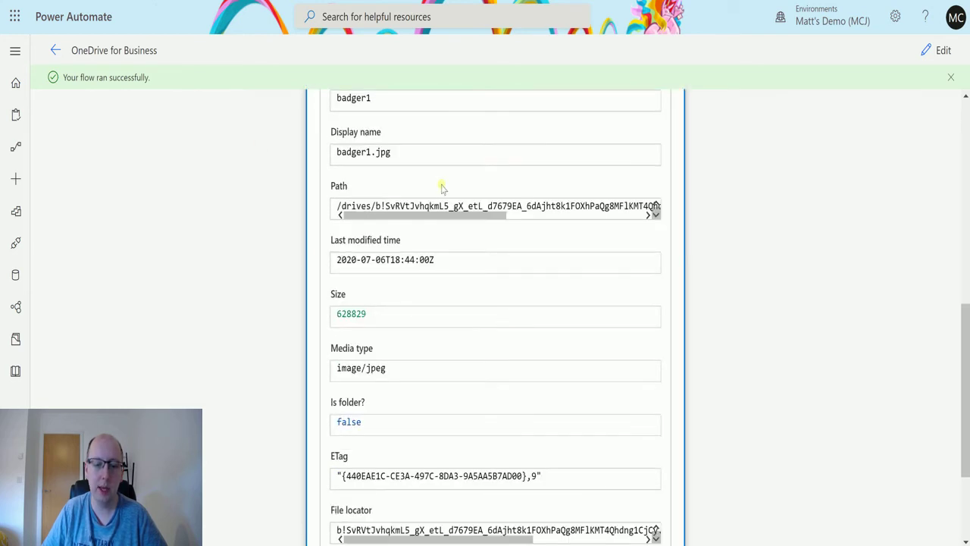
scroll(409, 307, down, 1)
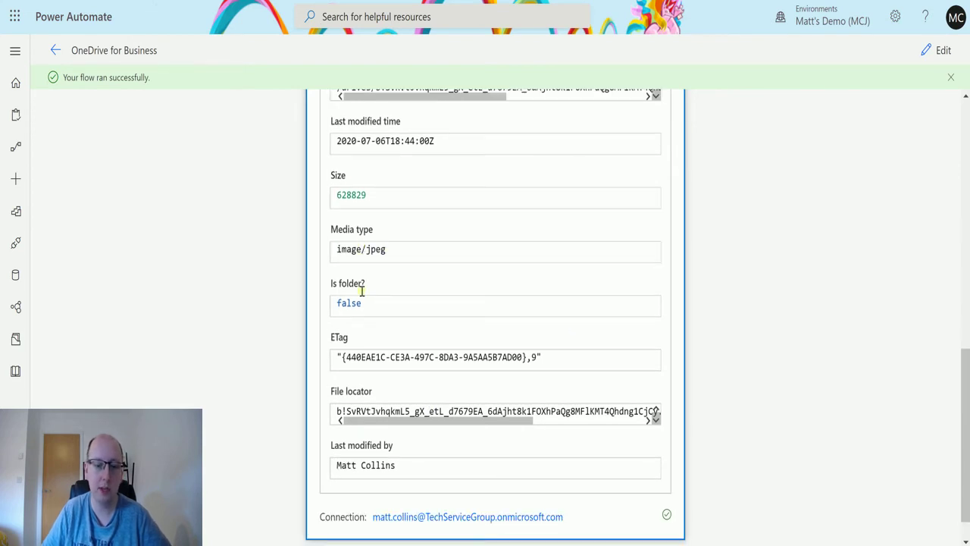
scroll(401, 238, up, 10)
scroll(449, 239, up, 2)
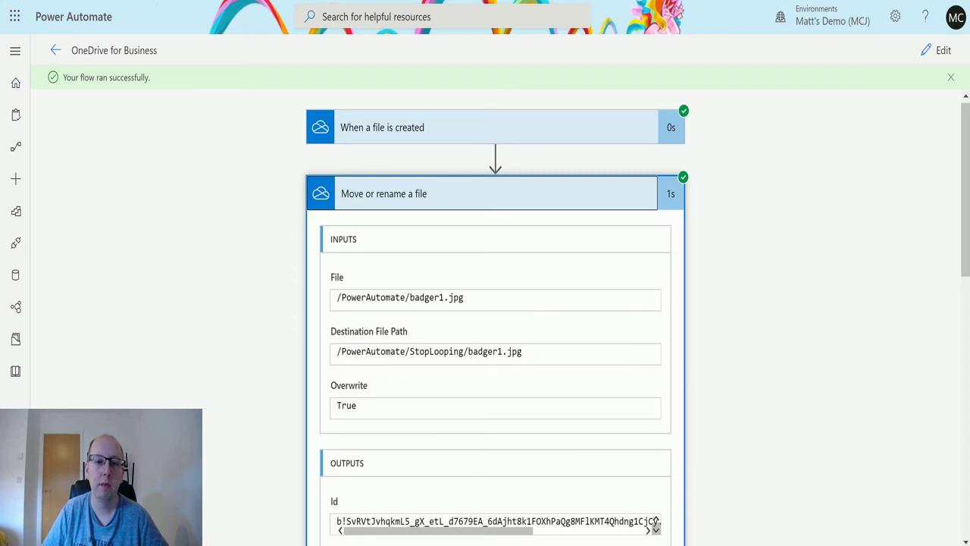
Refresh OneDrive, confirm badger1.jpg is in StopLooping, then return to the flow run
key(ctrl+Tab)
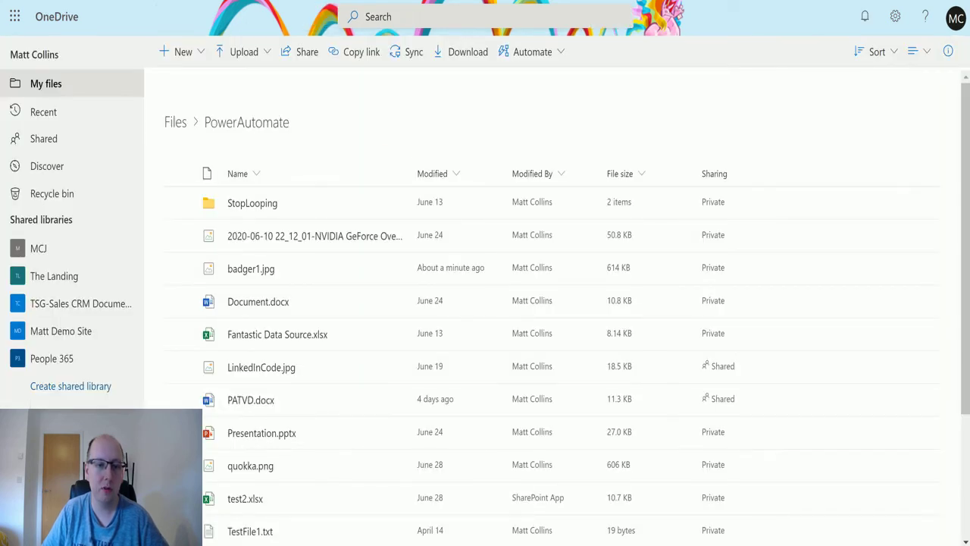
key(F5)
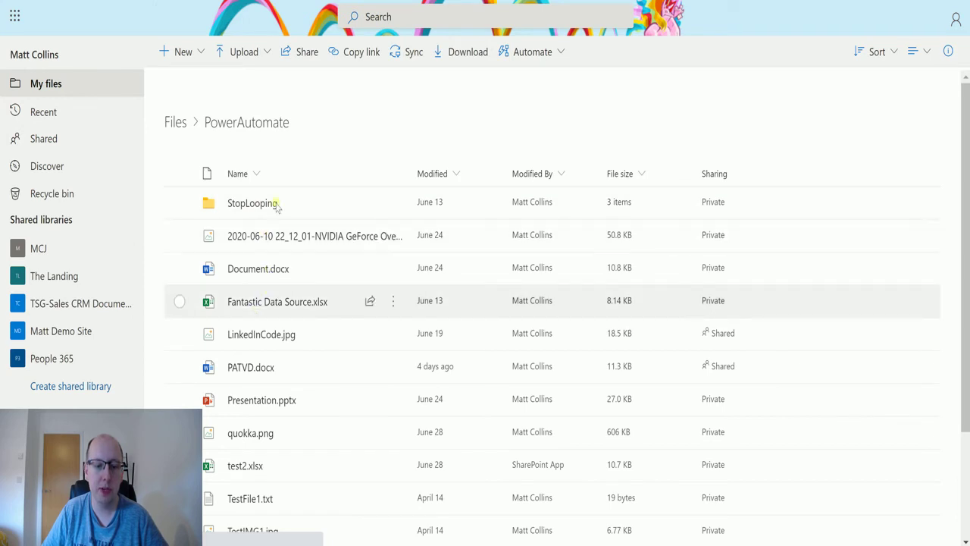
click(252, 204)
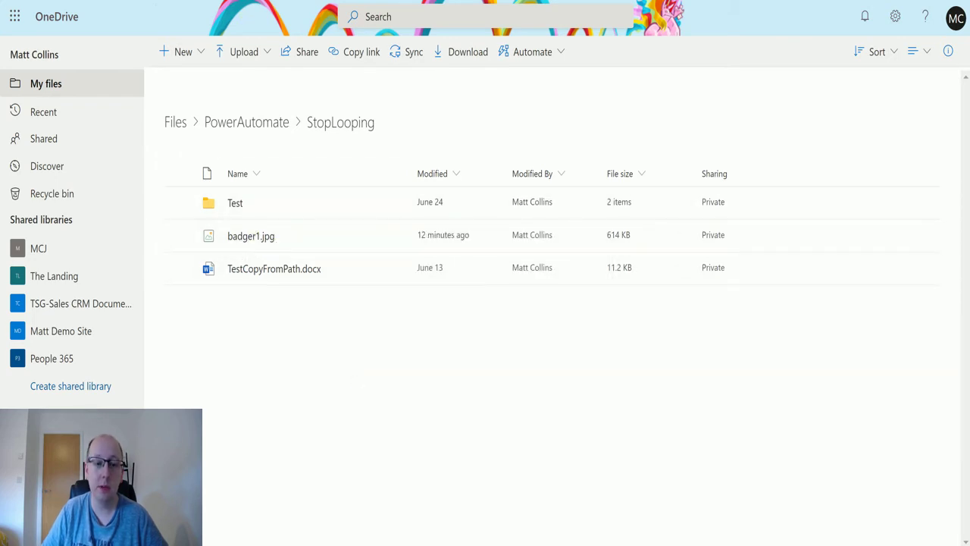
key(ctrl+Tab)
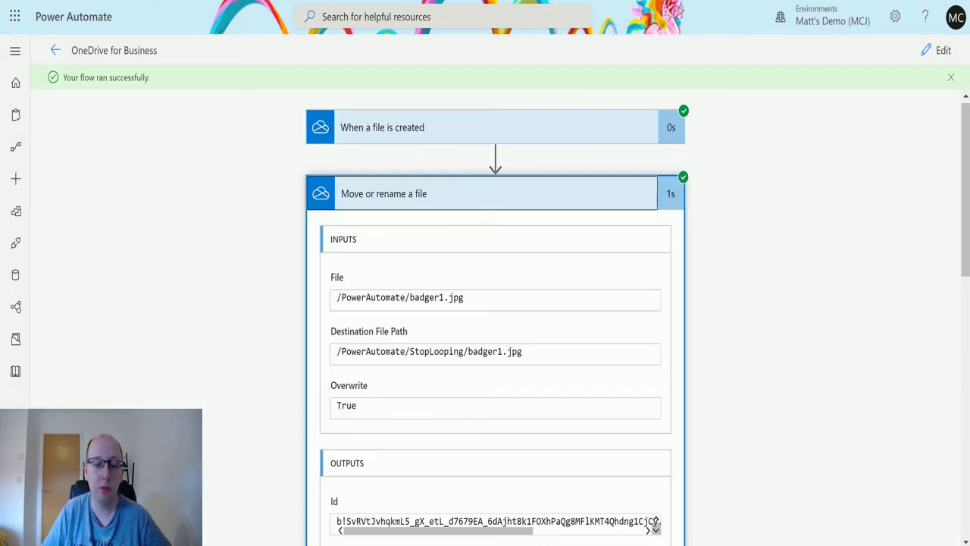
Edit the flow and repoint the move step's File to /PowerAutomate/StopLooping/badger1.jpg
click(942, 51)
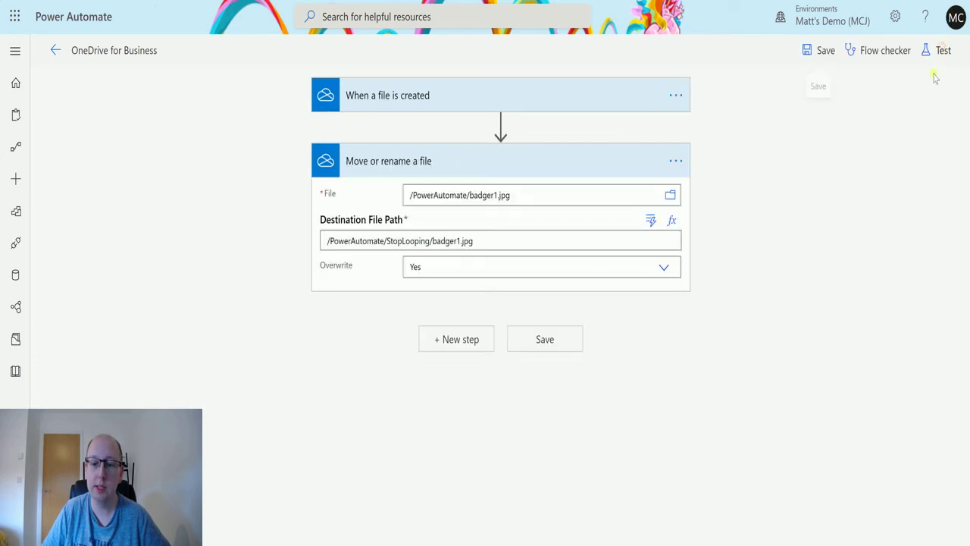
click(529, 195)
click(670, 195)
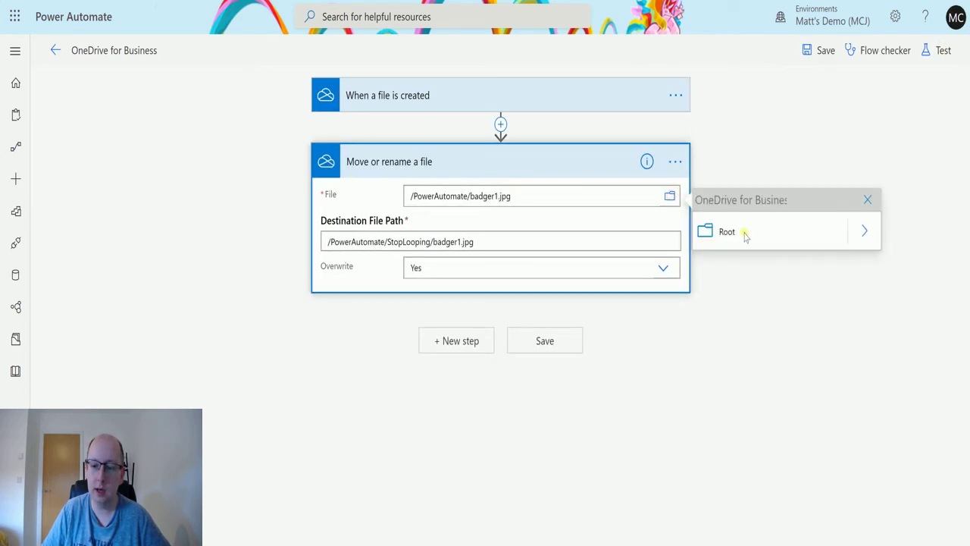
click(866, 232)
scroll(803, 394, down, 2)
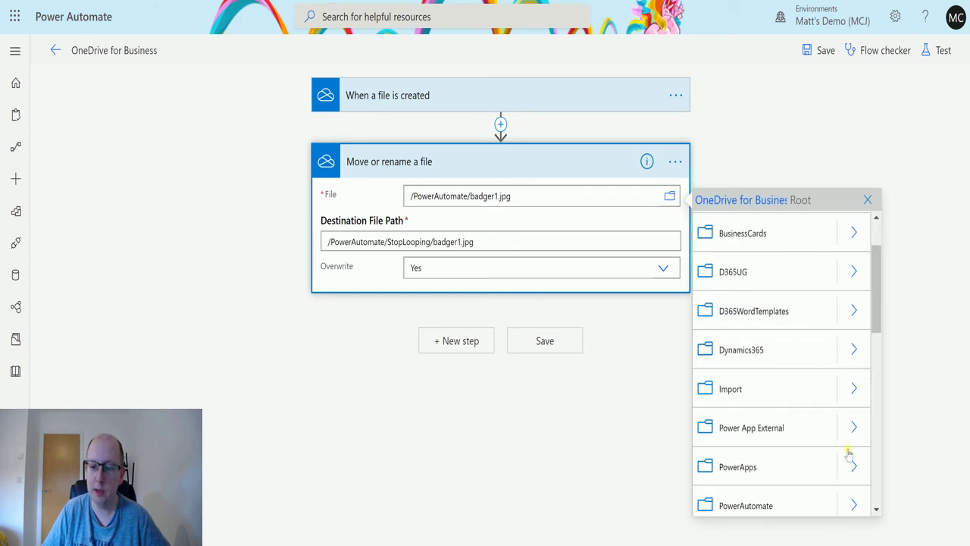
scroll(855, 457, down, 2)
click(854, 426)
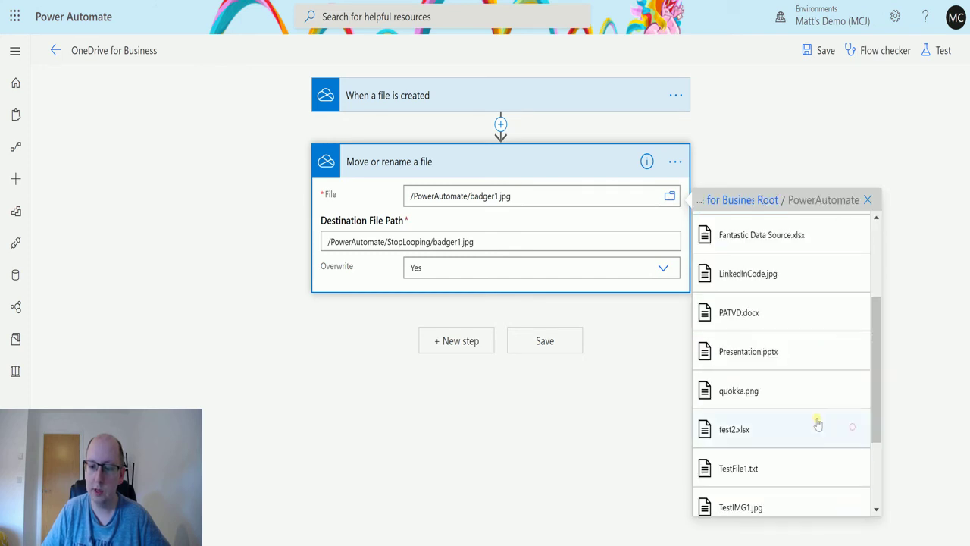
scroll(781, 289, up, 4)
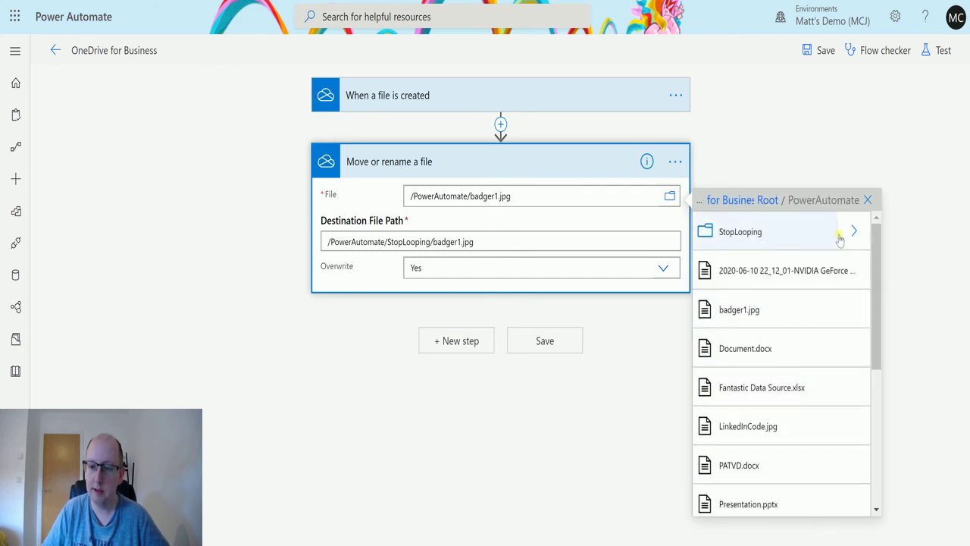
click(854, 233)
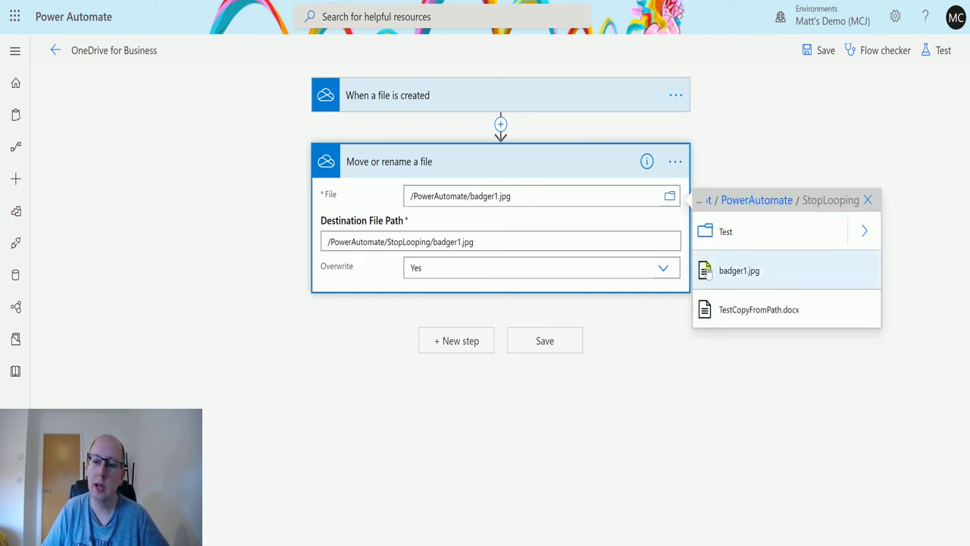
click(777, 271)
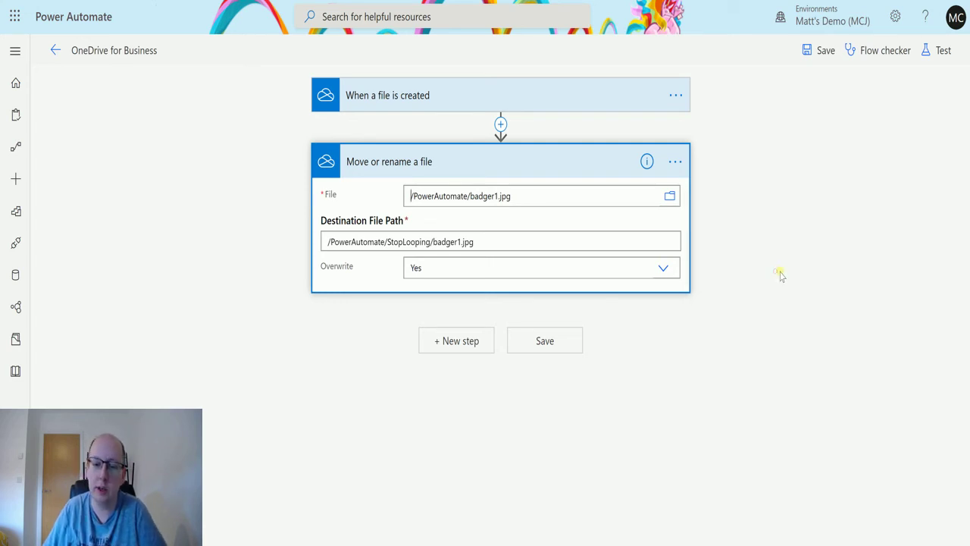
Change the destination path to /PowerAutomate/StopLooping/BadgerPhoto.jpg
click(427, 257)
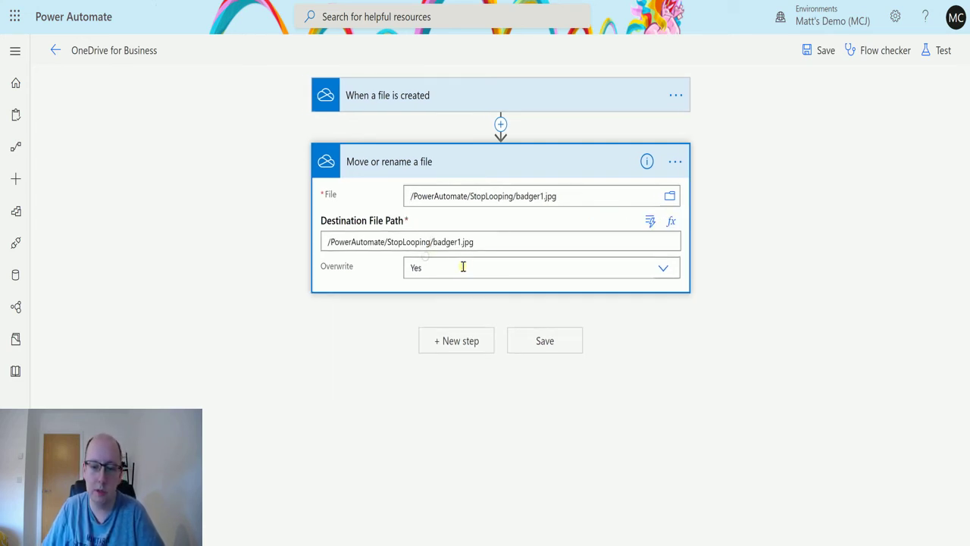
key(BackSpace)
key(BackSpace)
key(BackSpace)
key(BackSpace)
key(BackSpace)
key(BackSpace)
key(BackSpace)
key(BackSpace)
key(BackSpace)
key(BackSpace)
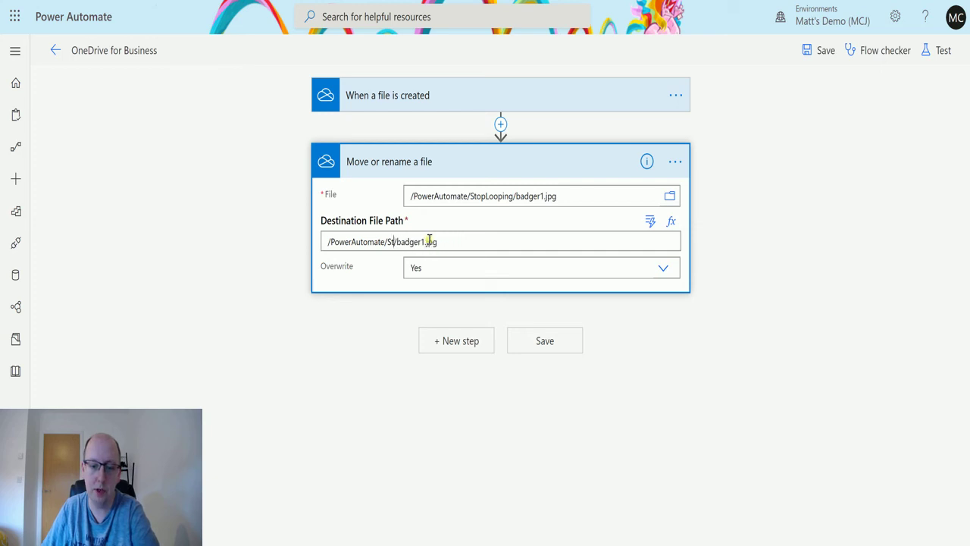
key(BackSpace)
key(BackSpace)
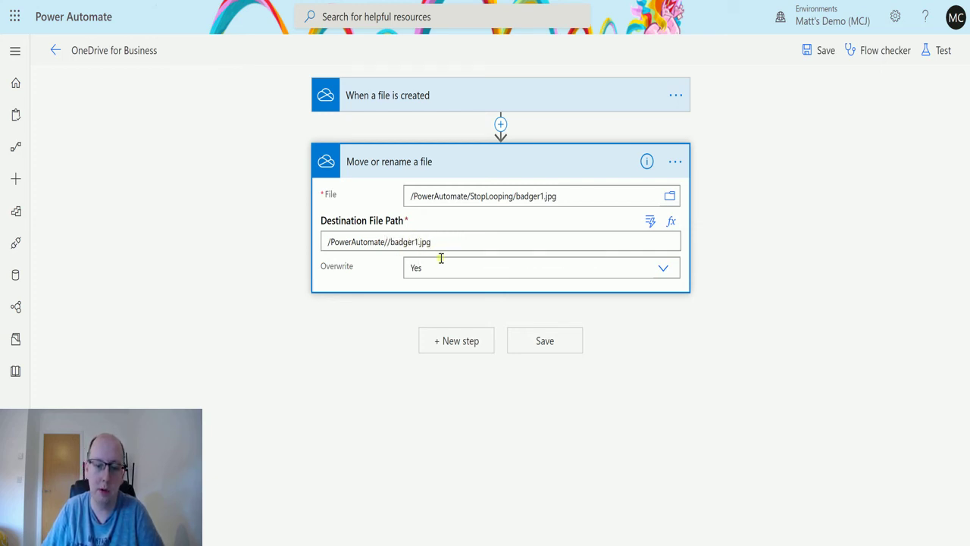
text(StopLooping)
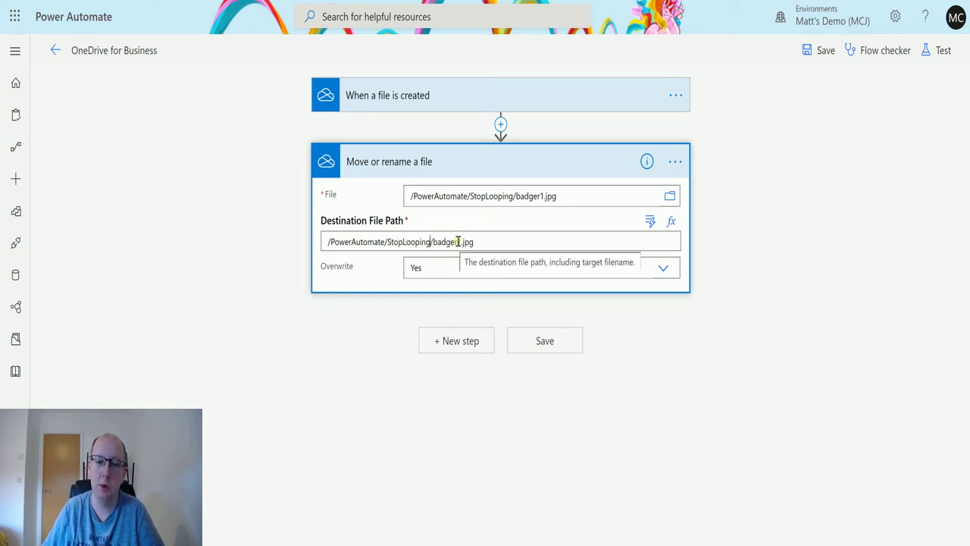
drag(459, 241, 433, 241)
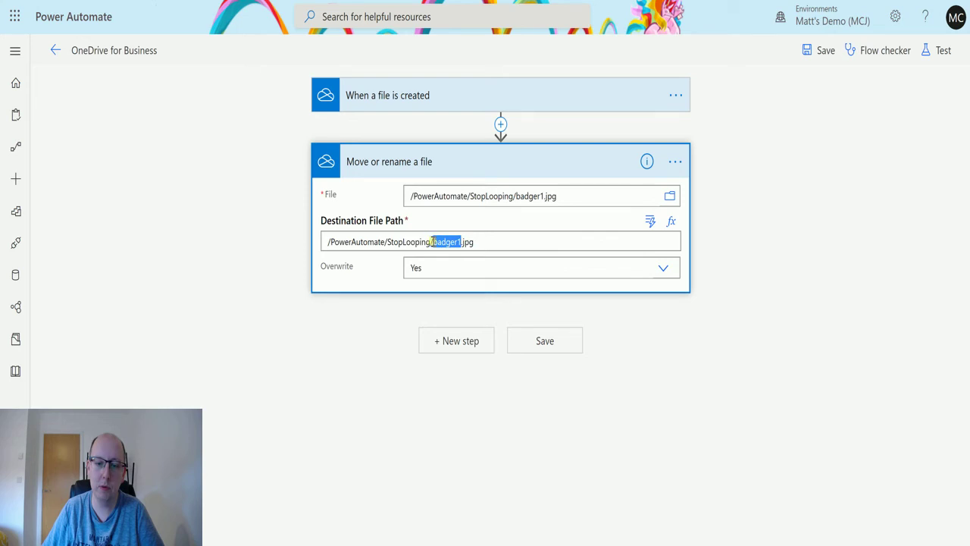
text(BadgerP)
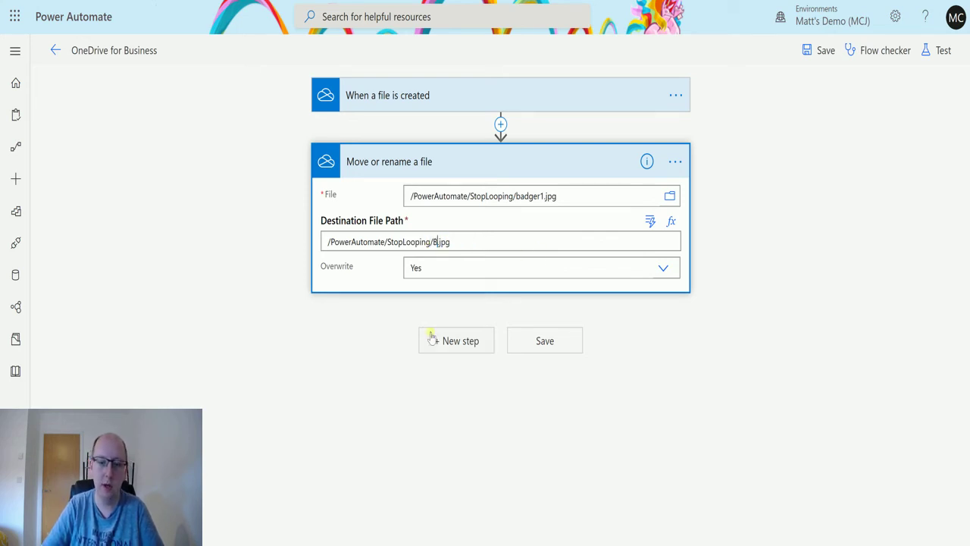
text(hoto)
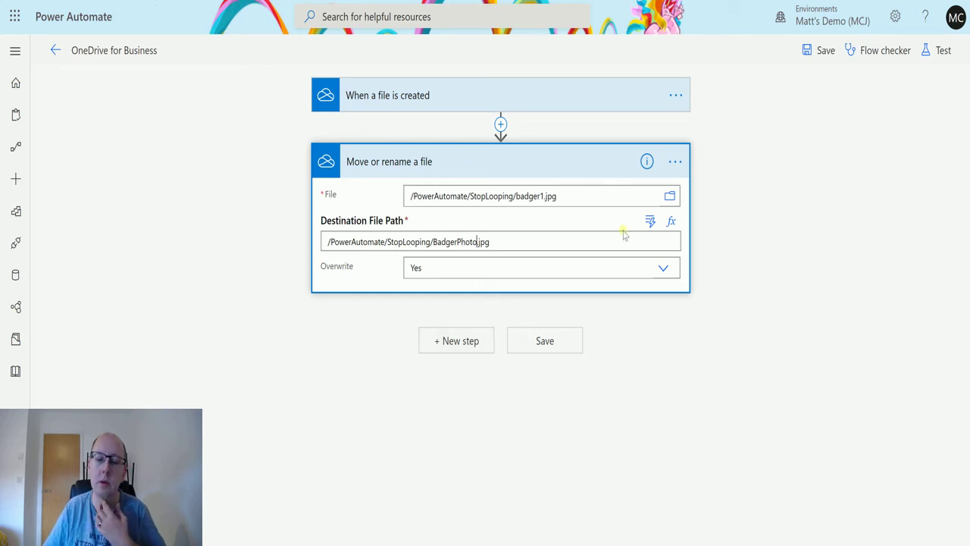
click(410, 196)
click(528, 265)
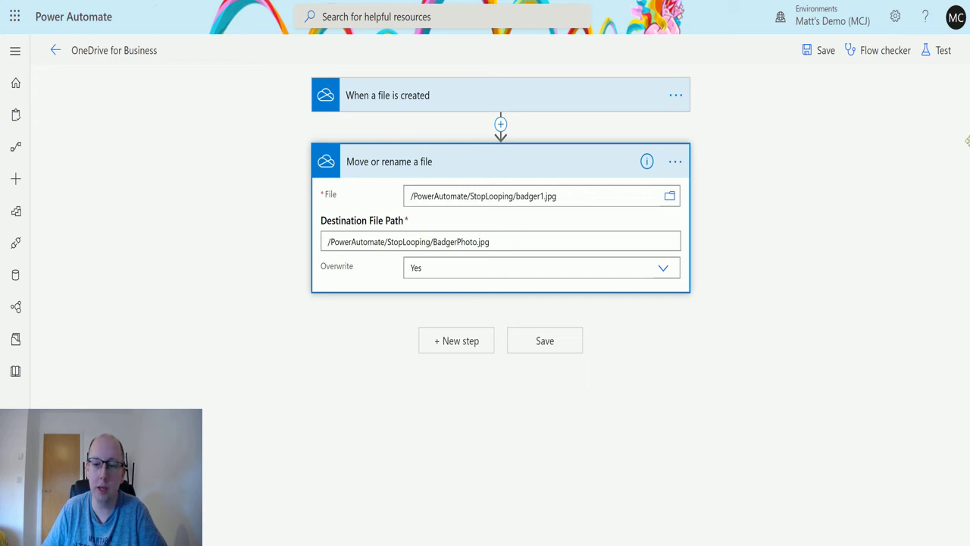
Save and test the edited flow, then check the move step's output names BadgerPhoto.jpg
click(943, 53)
click(801, 318)
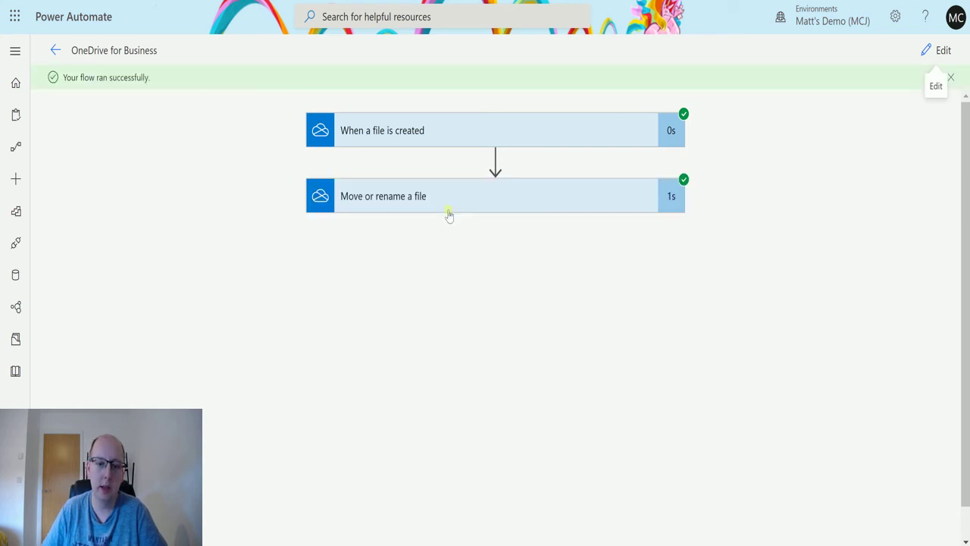
click(470, 205)
scroll(580, 228, down, 5)
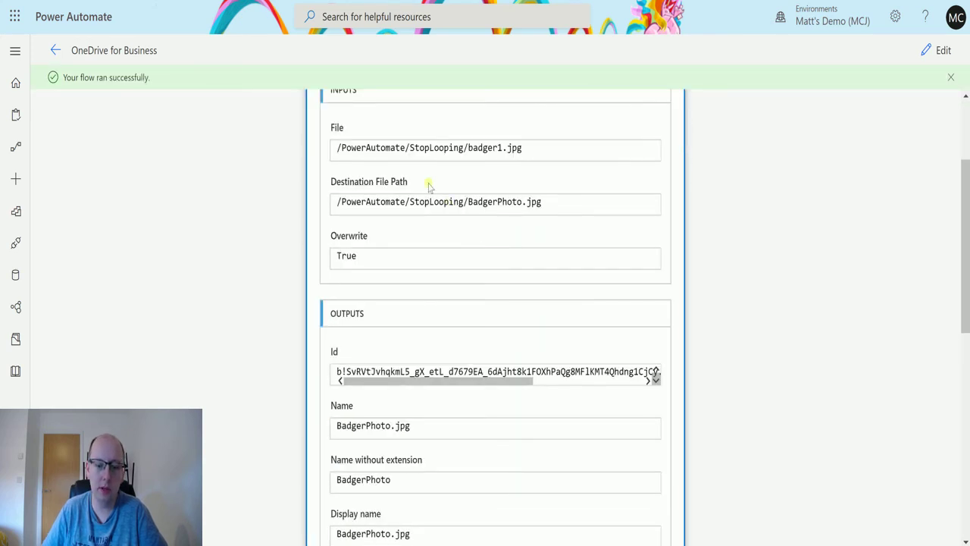
scroll(485, 265, down, 1)
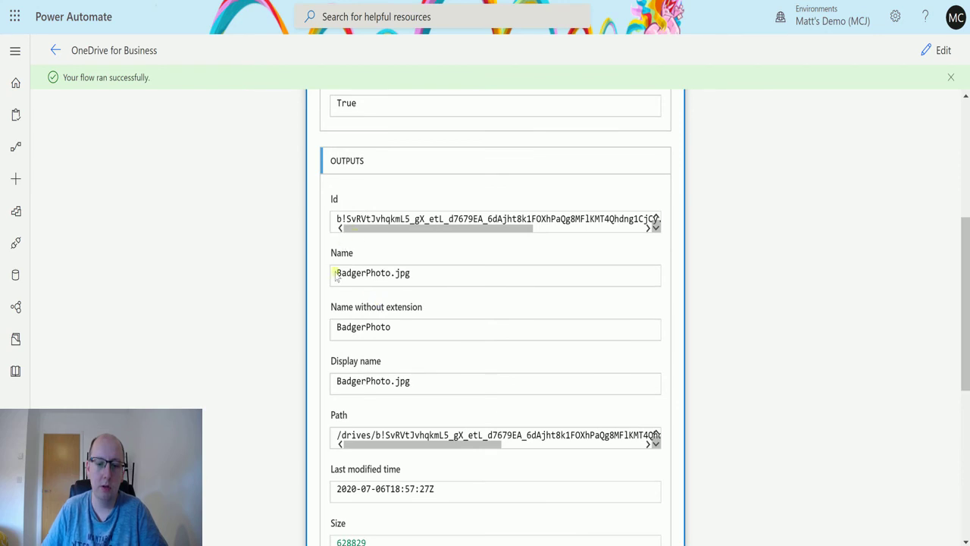
scroll(371, 271, down, 2)
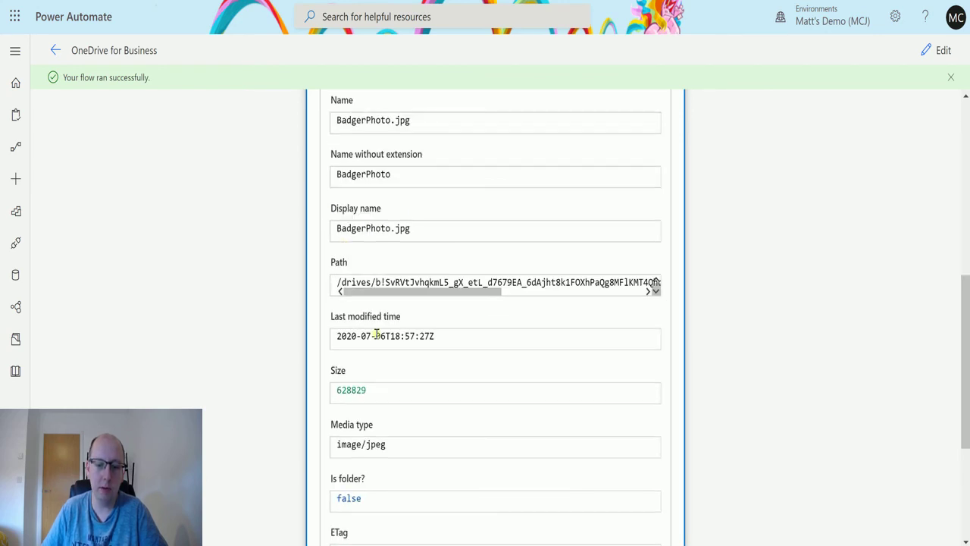
scroll(390, 239, up, 5)
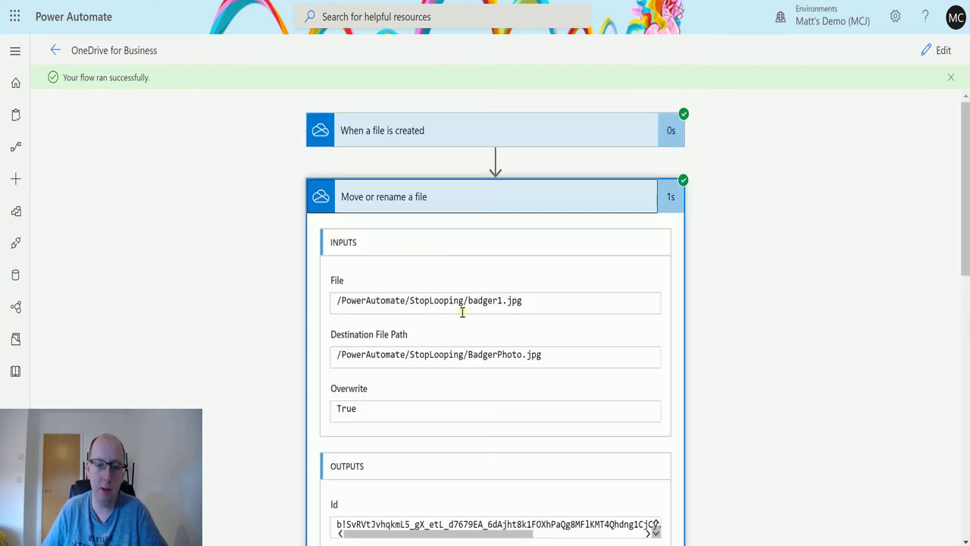
scroll(471, 293, down, 2)
scroll(490, 202, down, 3)
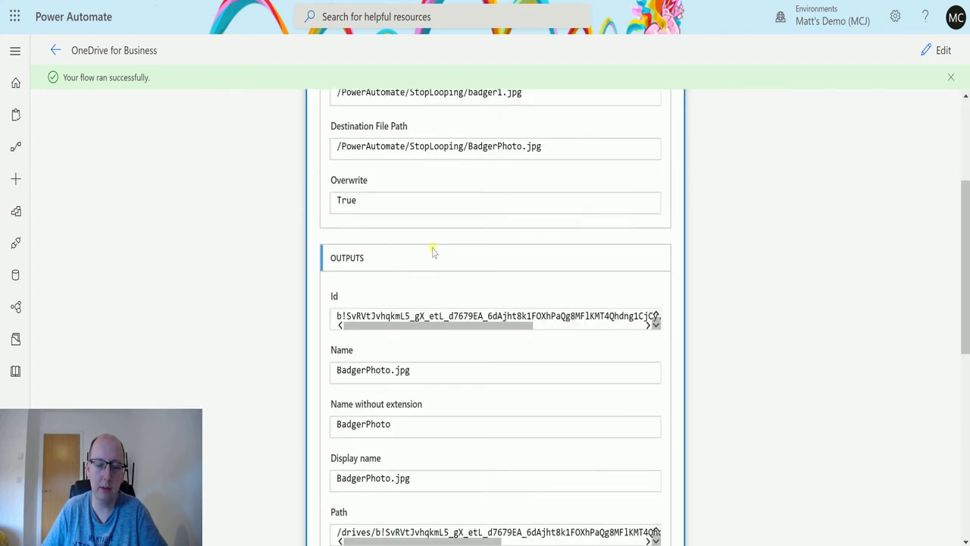
scroll(455, 288, up, 4)
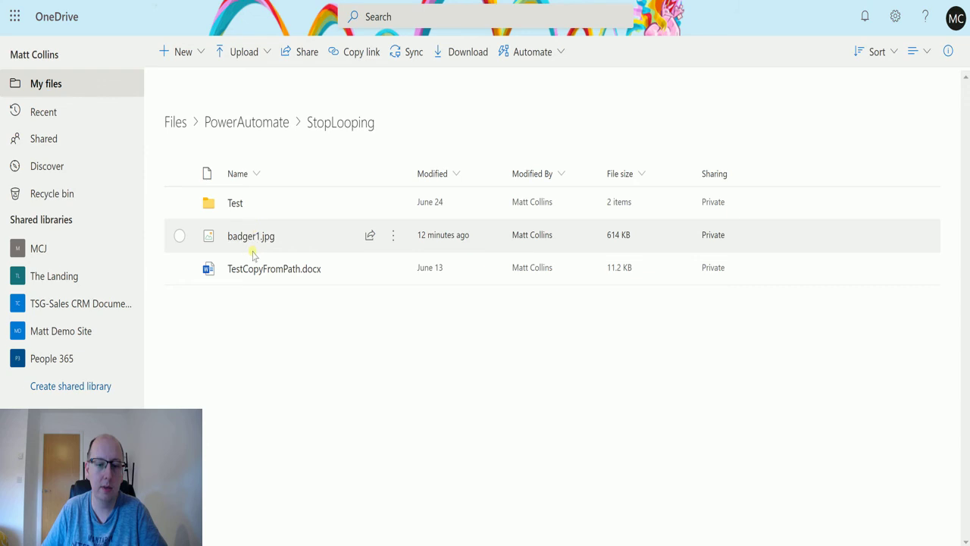
Refresh StopLooping in OneDrive to see BadgerPhoto.jpg, then return to the run page
key(F5)
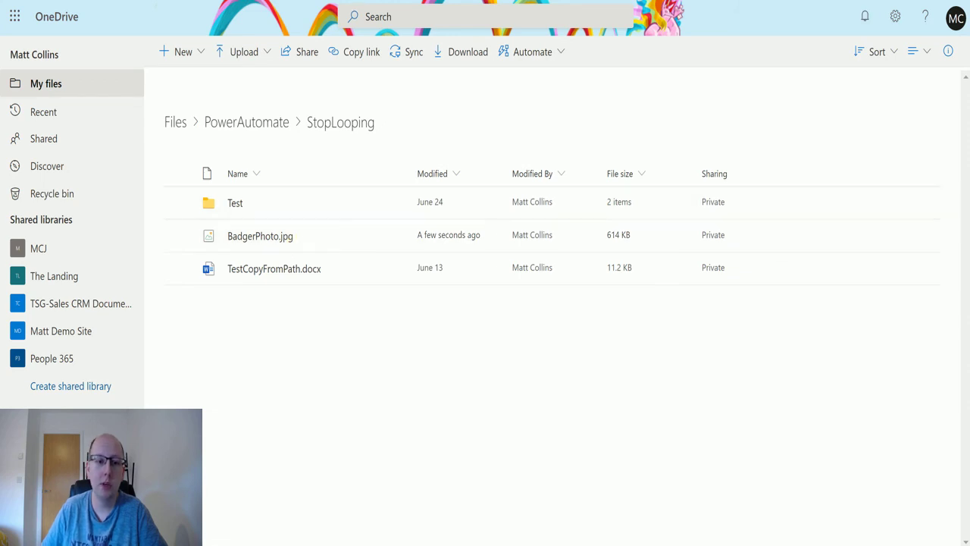
key(ctrl+Tab)
Reopen the flow in the designer to show the StopLooping/badger1.jpg to BadgerPhoto.jpg move step
scroll(690, 362, up, 3)
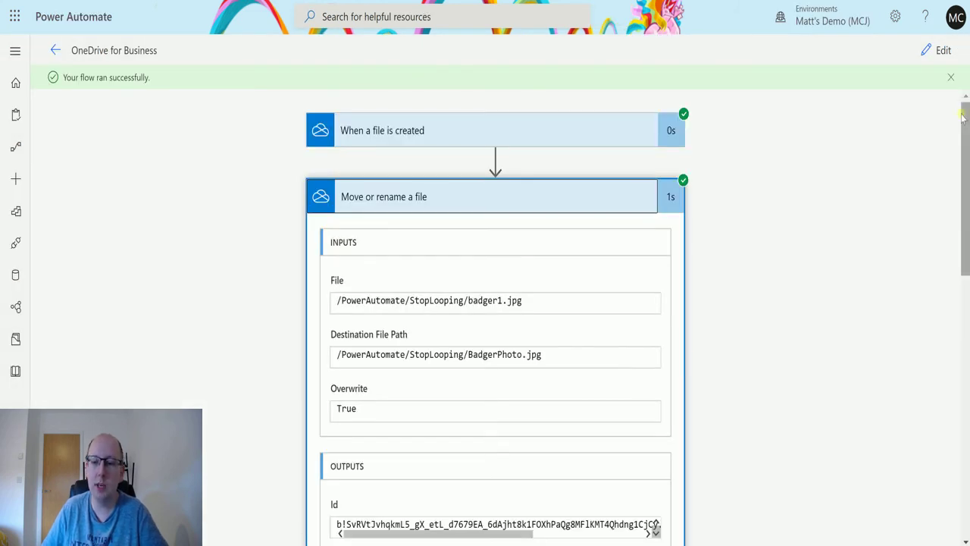
click(940, 50)
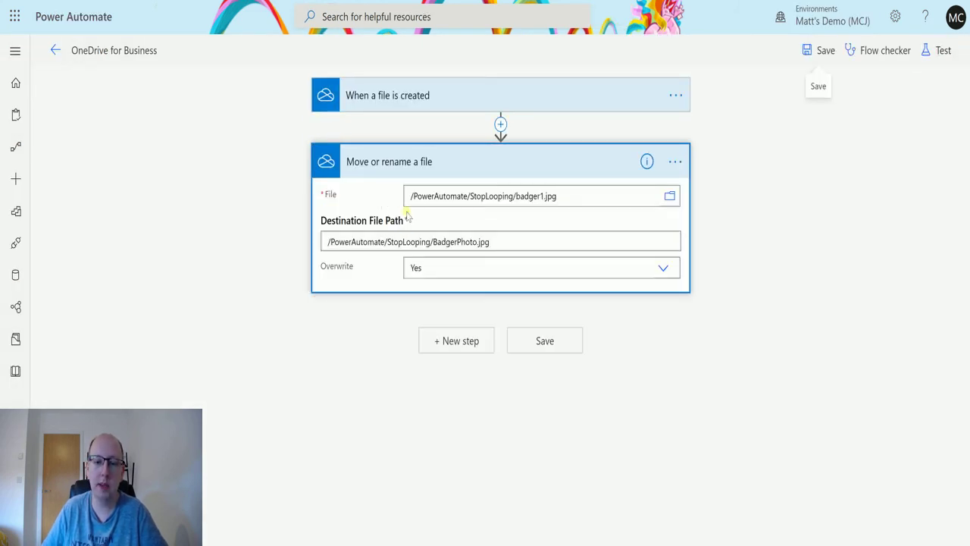